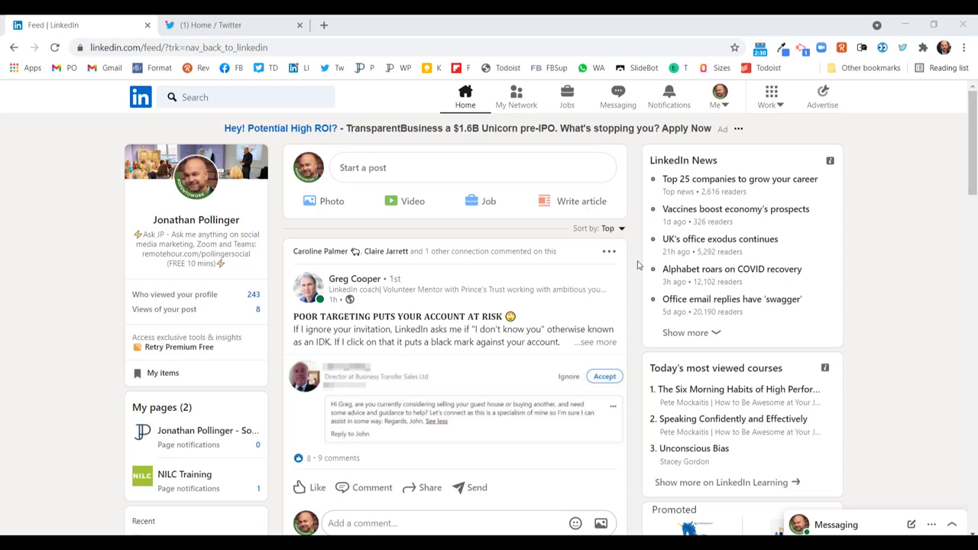
Expand the Twitter entry under Account preferences > Partners & services, showing it not connected
left_click(239, 26)
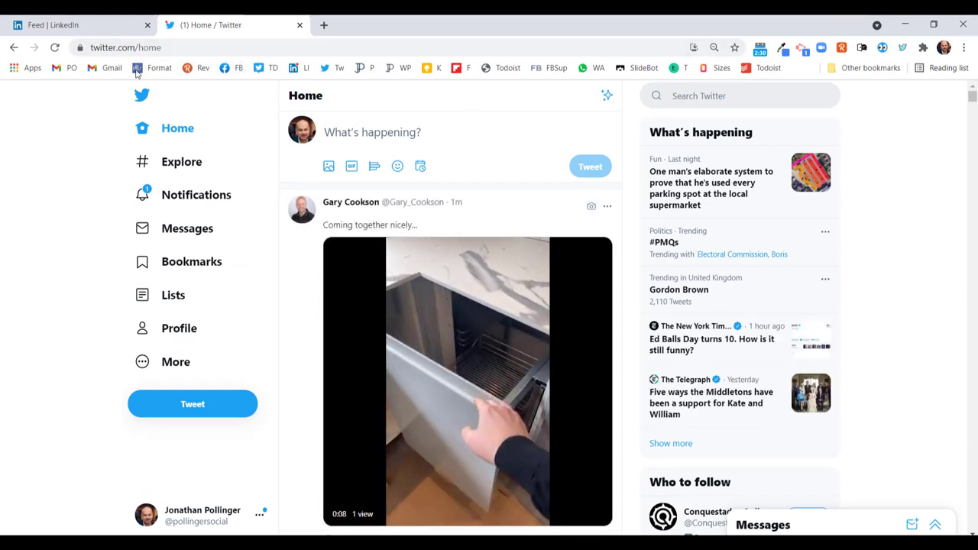
left_click(84, 25)
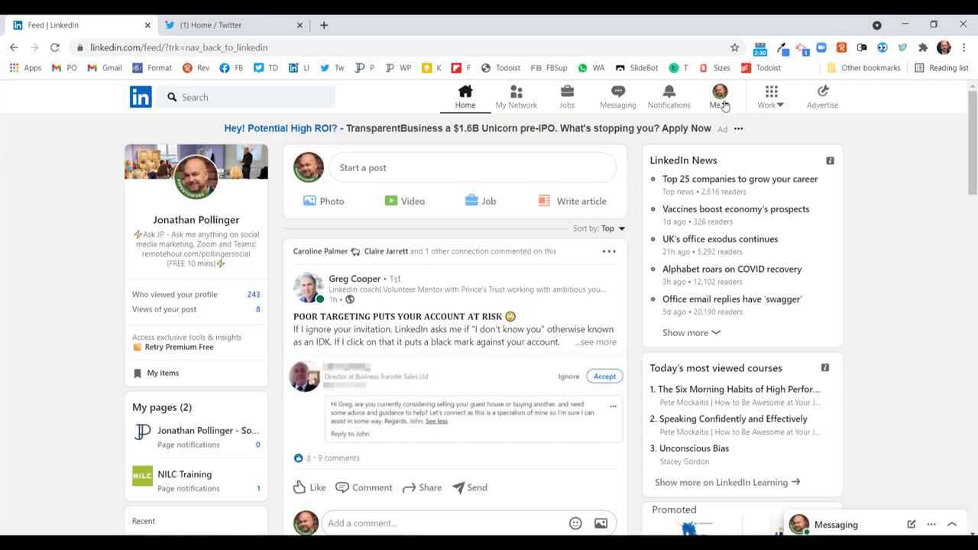
left_click(718, 100)
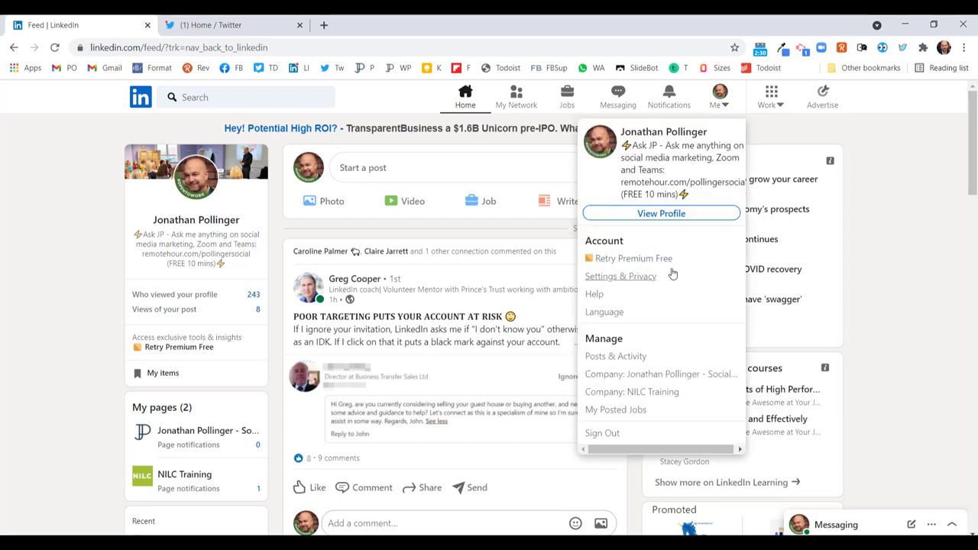
left_click(634, 276)
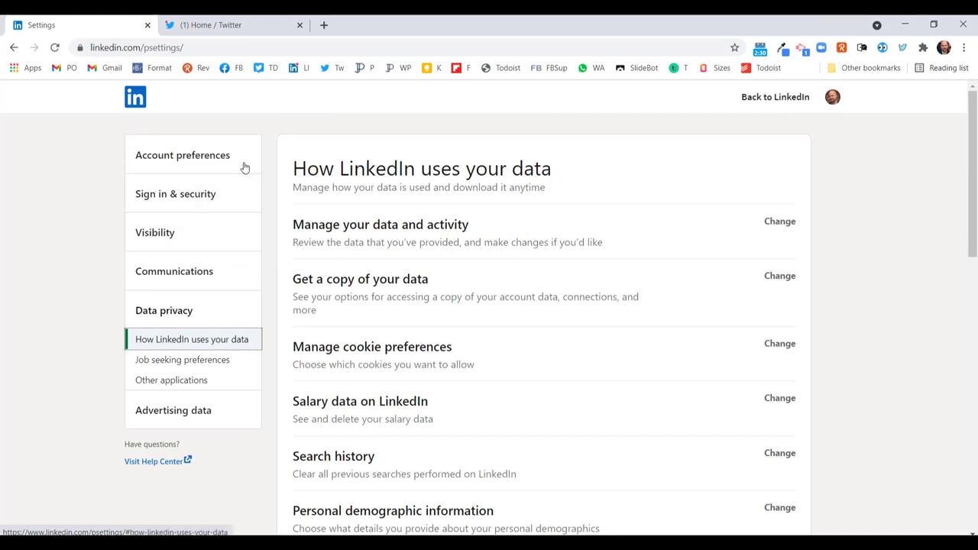
left_click(196, 159)
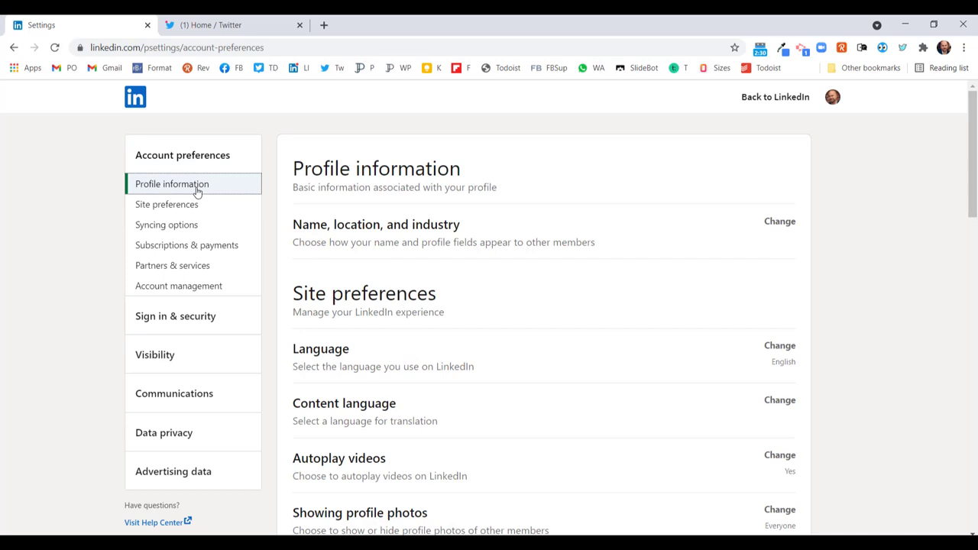
left_click(166, 266)
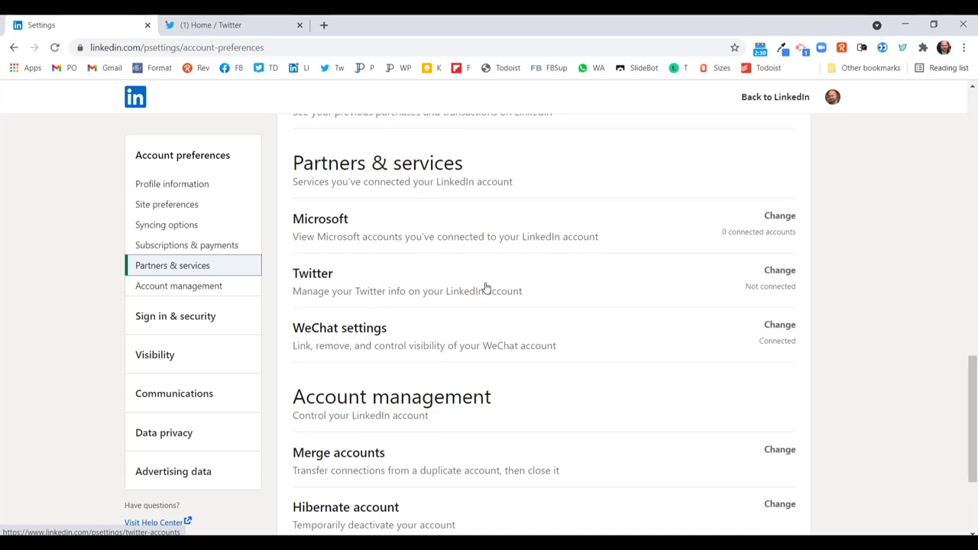
left_click(773, 275)
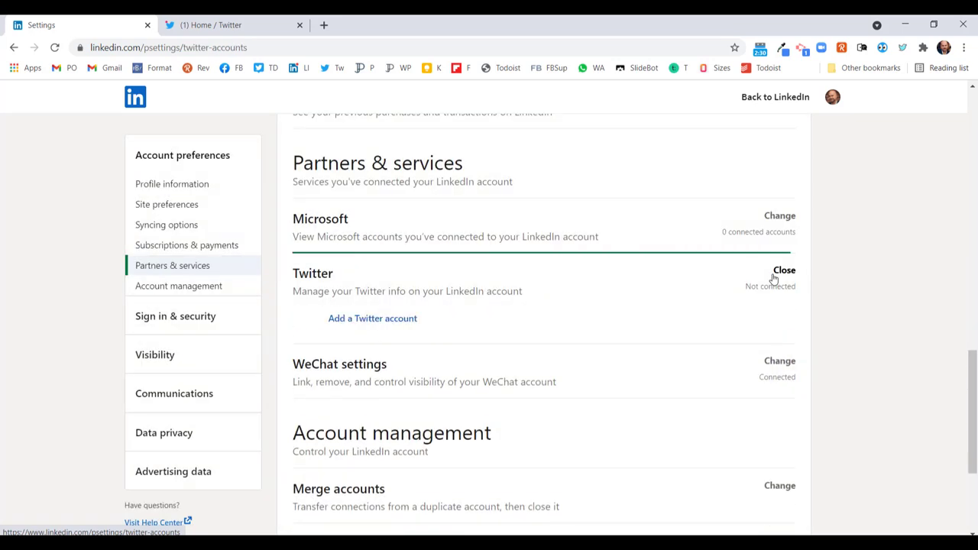
Start adding a Twitter account and confirm it with the LinkedIn account password
left_click(353, 324)
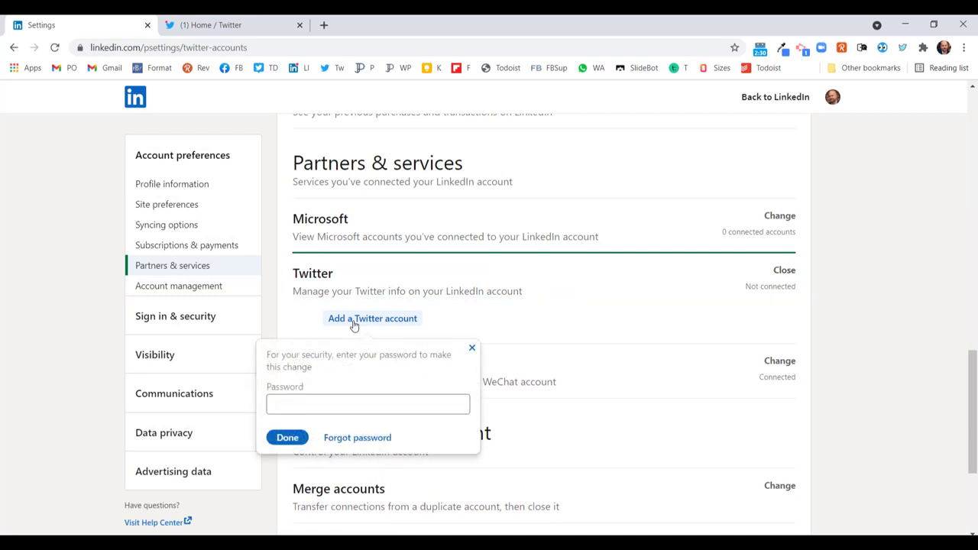
left_click(315, 409)
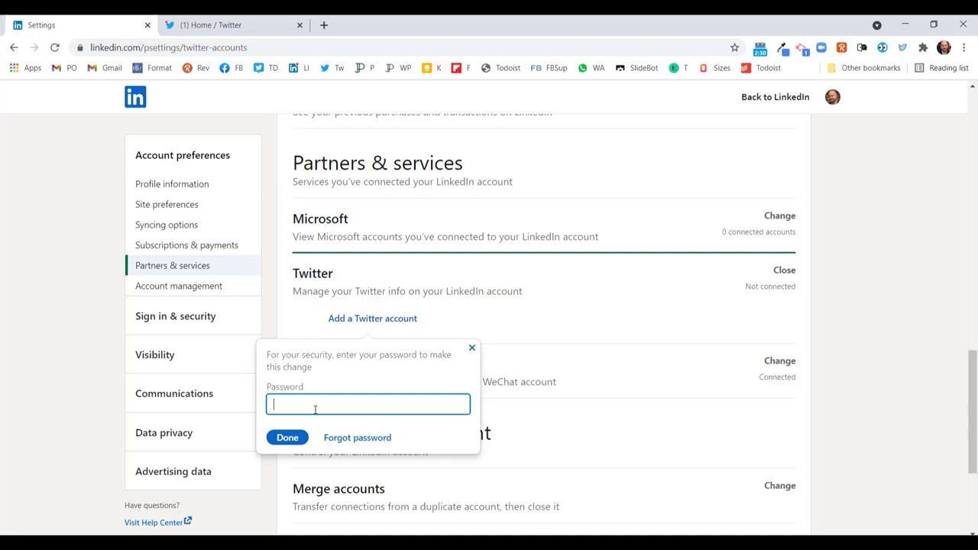
type("••••••")
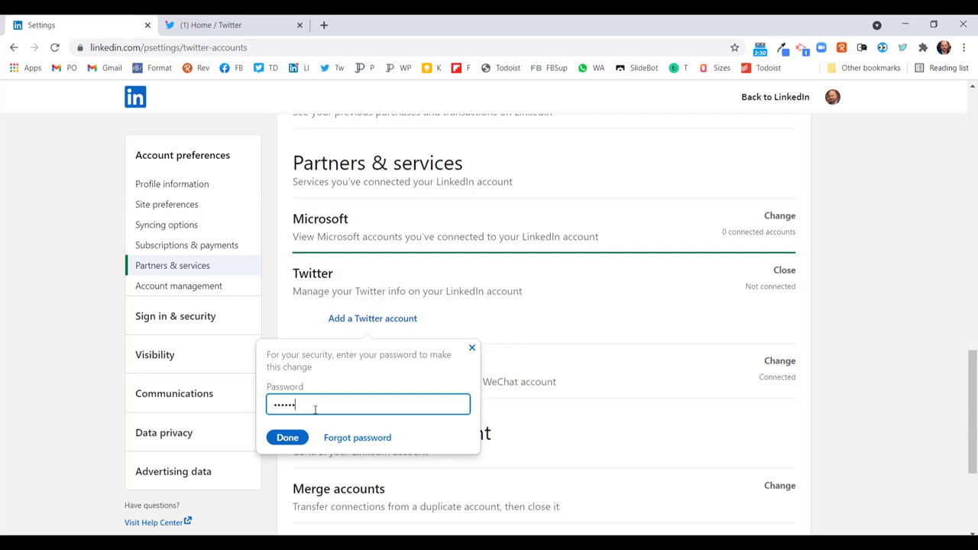
type("••••")
left_click(286, 441)
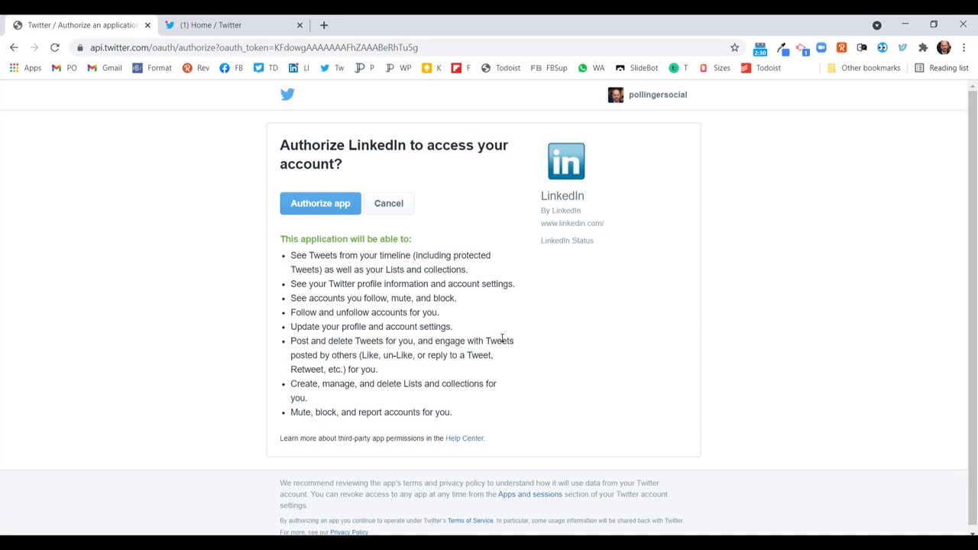
Authorize LinkedIn on Twitter, keep 'Display on your profile?' ticked, and return to LinkedIn
left_click(319, 206)
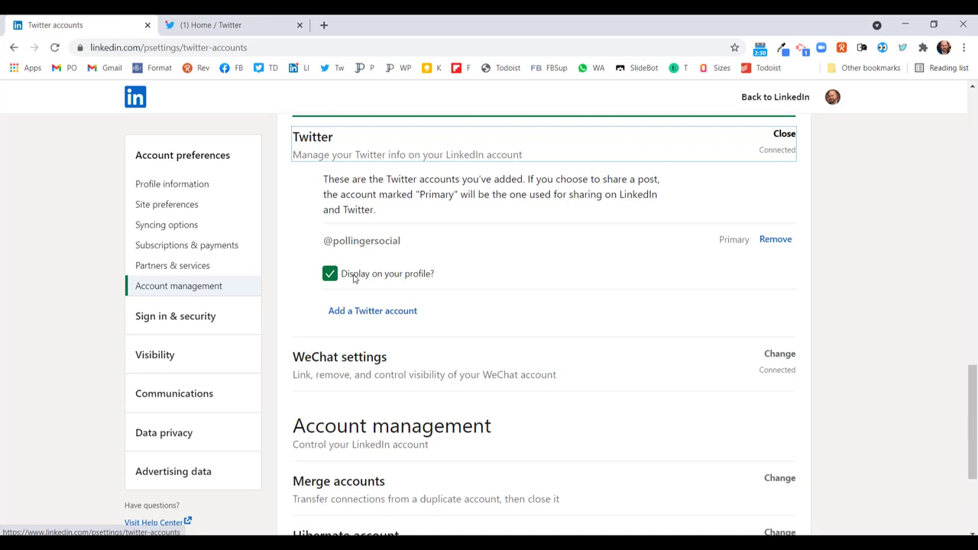
left_click(330, 276)
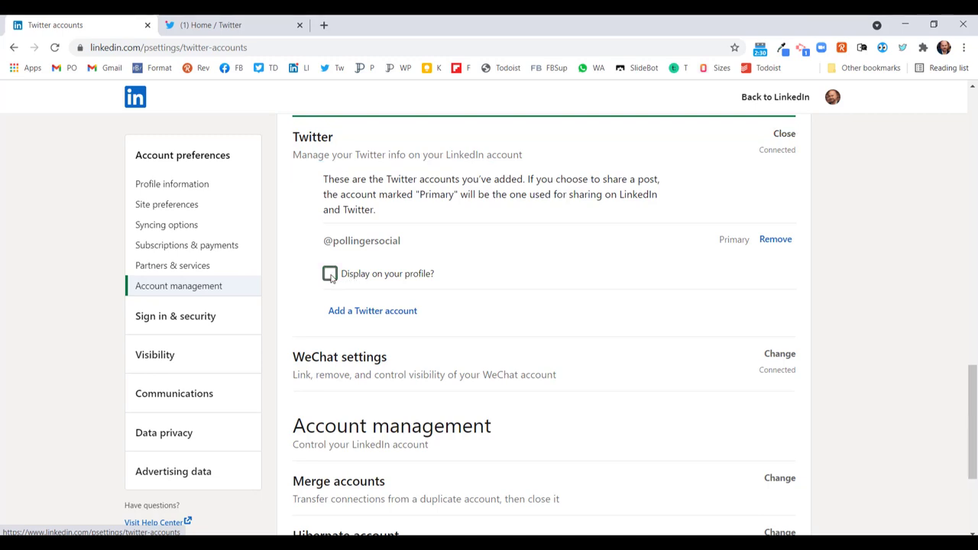
left_click(330, 276)
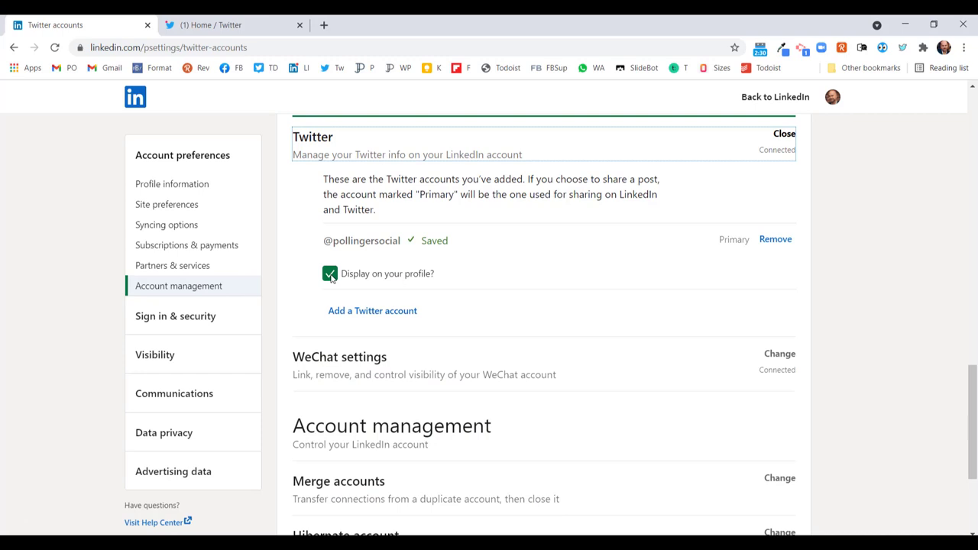
left_click(796, 98)
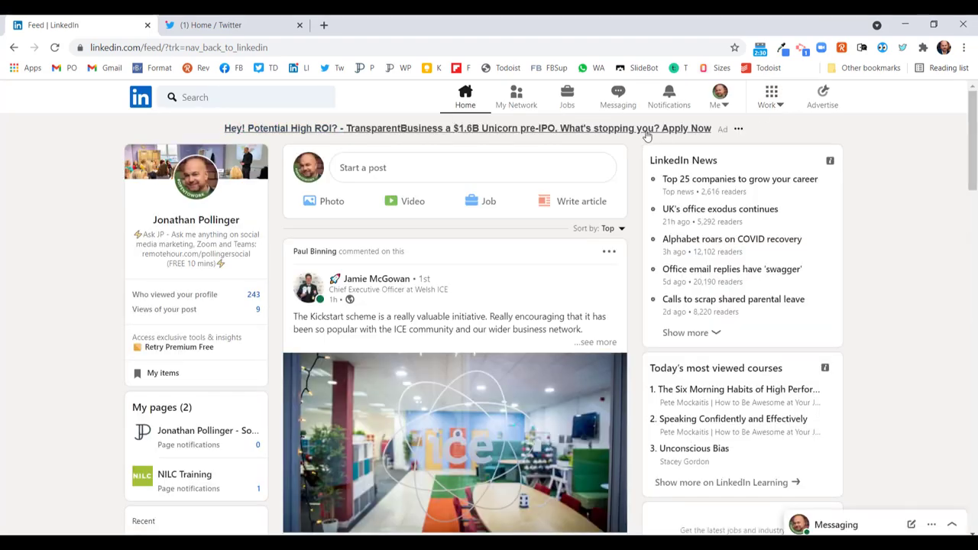
Check that the Twitter handle is listed in your profile's Contact info, then close it
left_click(213, 185)
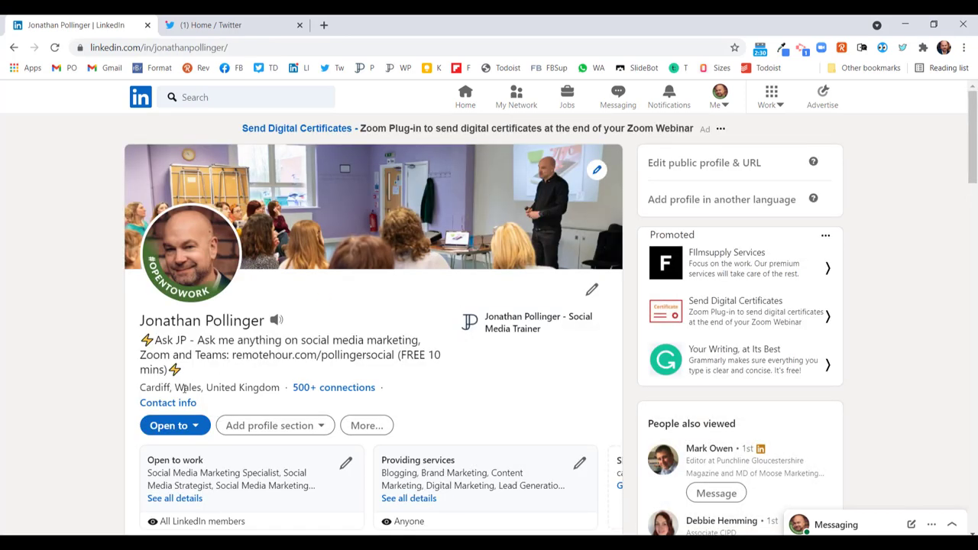
left_click(168, 405)
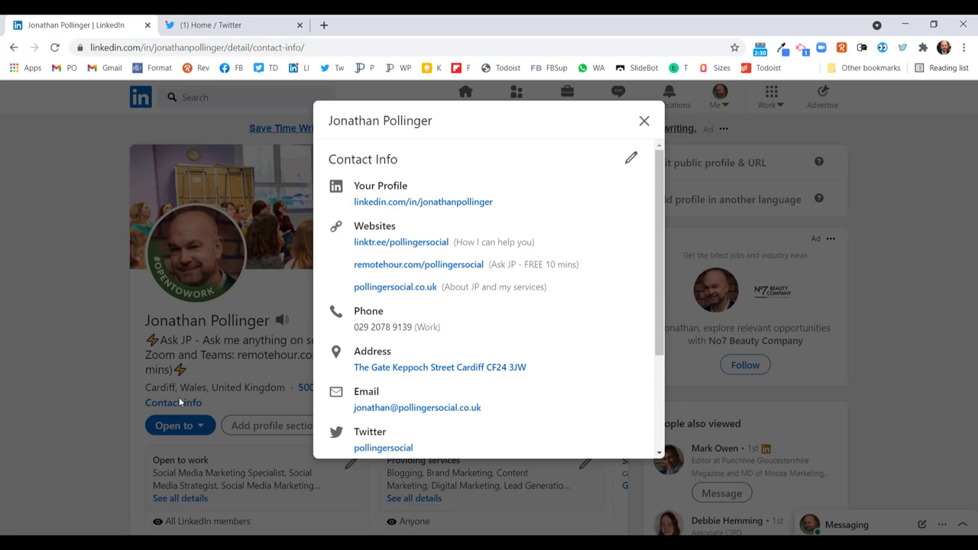
scroll(502, 395, "down", 2)
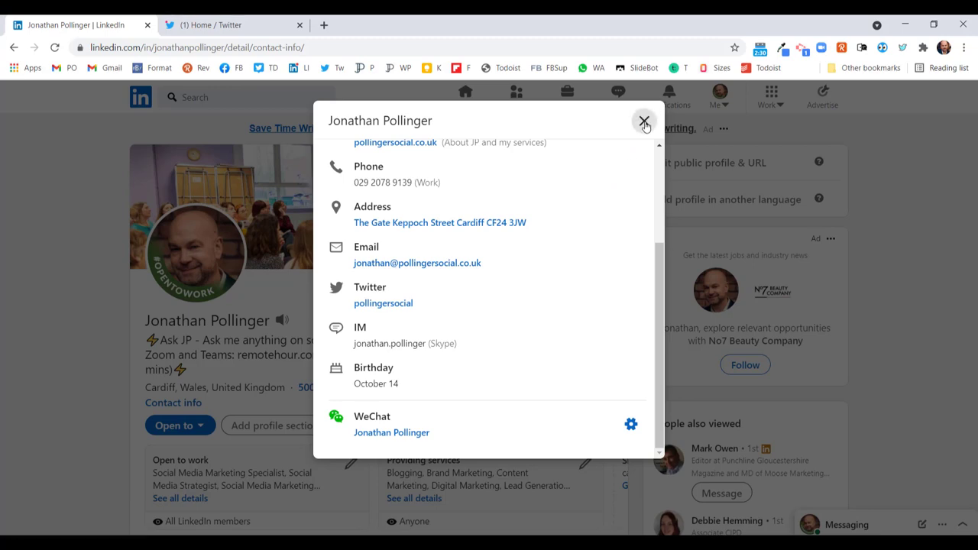
left_click(644, 122)
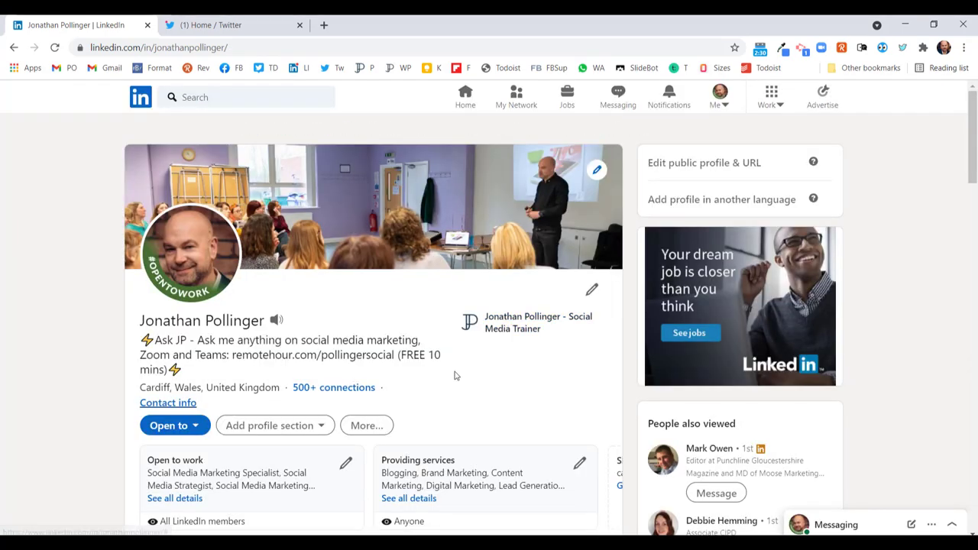
Set the new post audience to Anyone + Twitter, save it, and close the empty composer
left_click(464, 97)
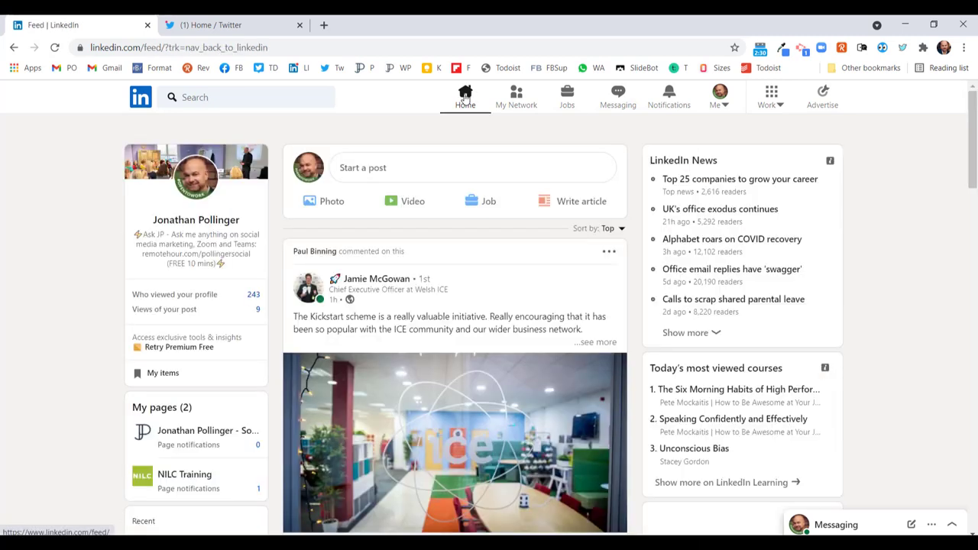
left_click(374, 170)
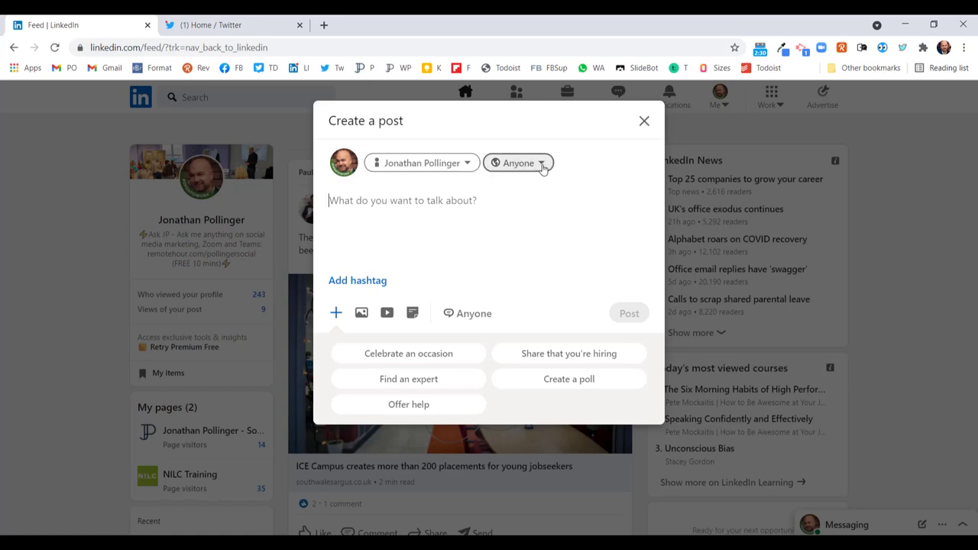
left_click(542, 165)
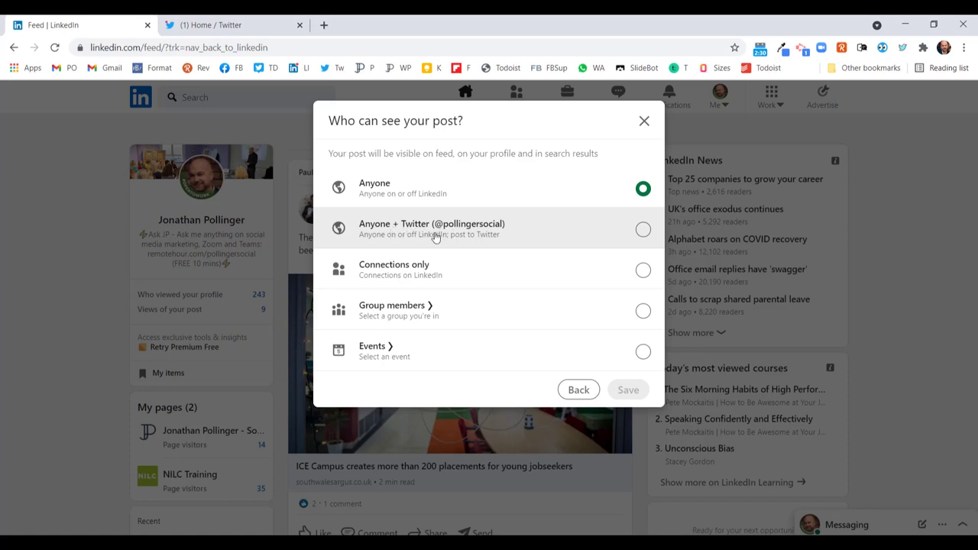
left_click(643, 230)
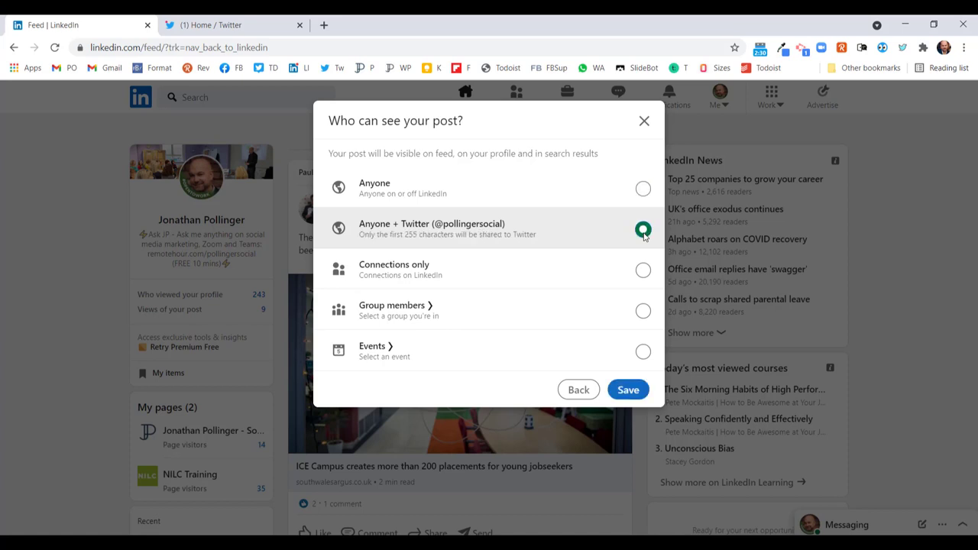
left_click(628, 390)
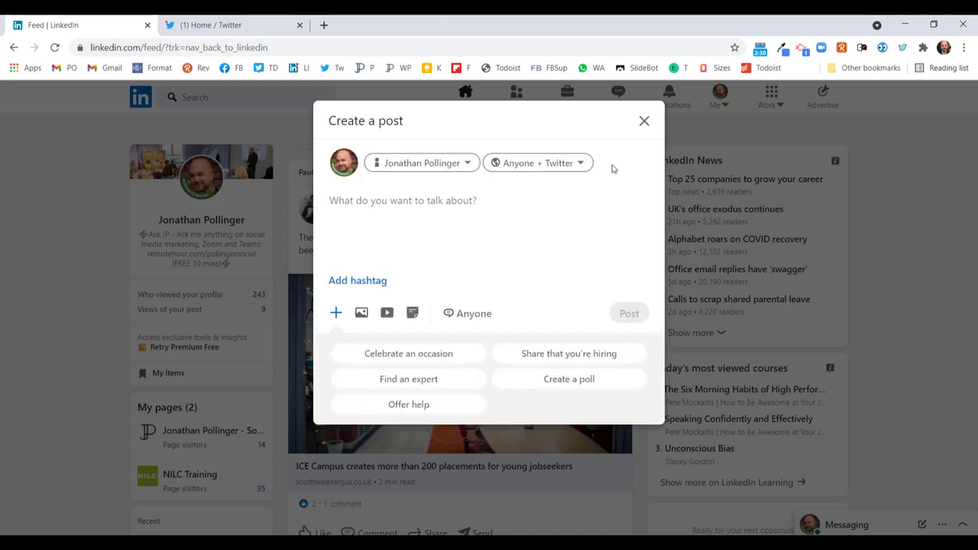
left_click(644, 121)
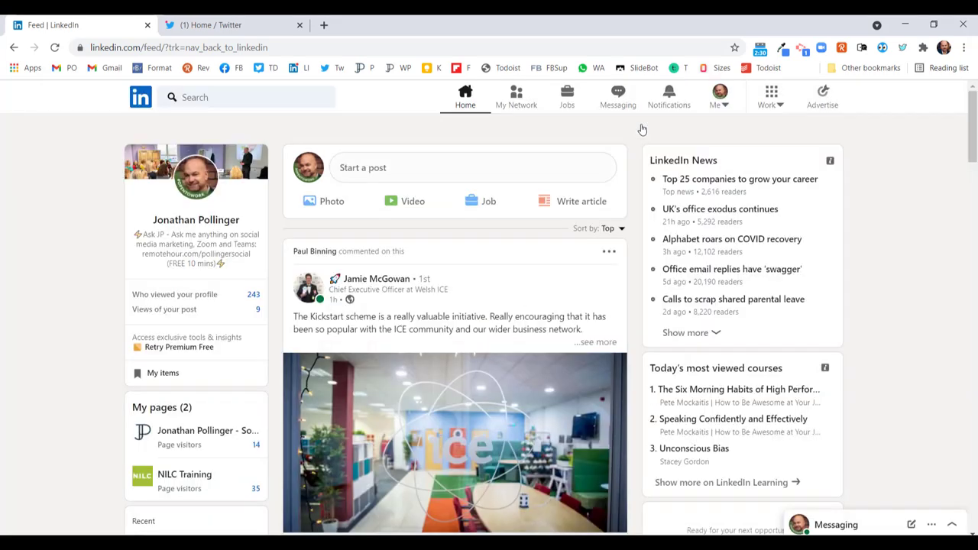
Go to your own profile through Me > View Profile
left_click(721, 99)
left_click(663, 157)
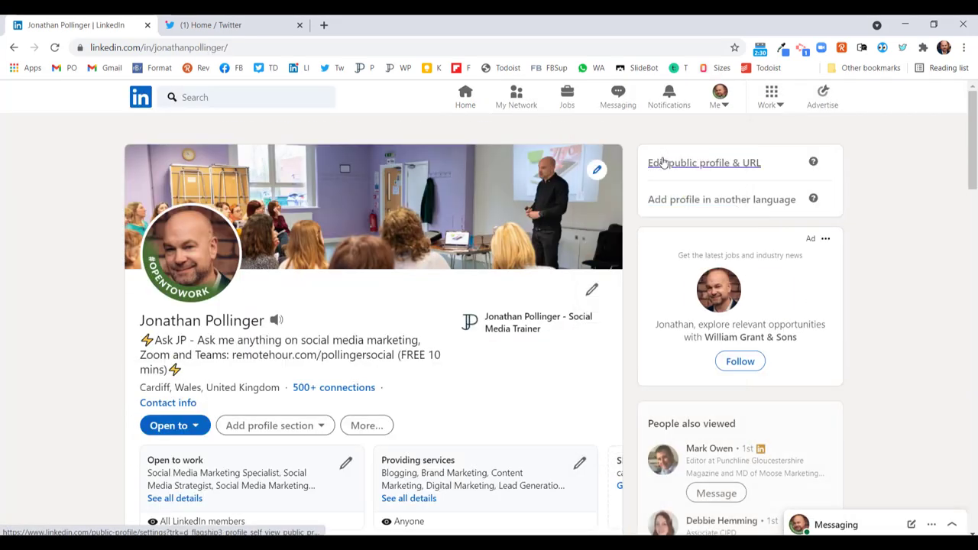